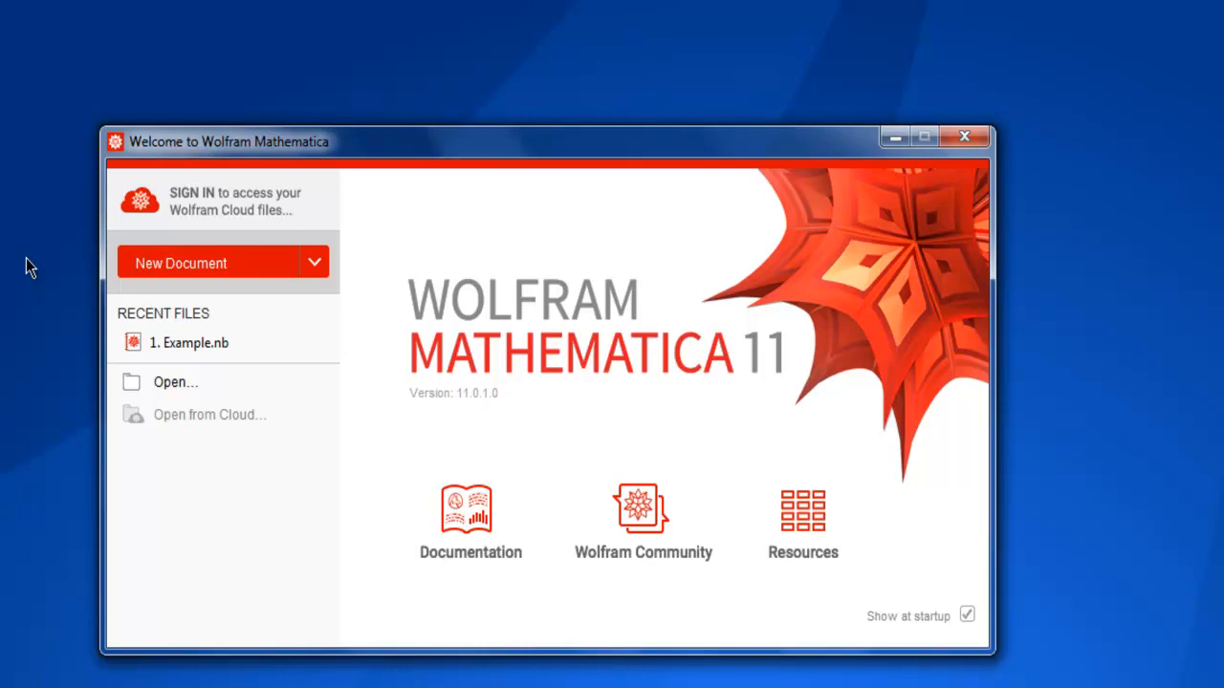
- Create a new blank Notebook from the New Document list and move its window left
left_click(313, 263)
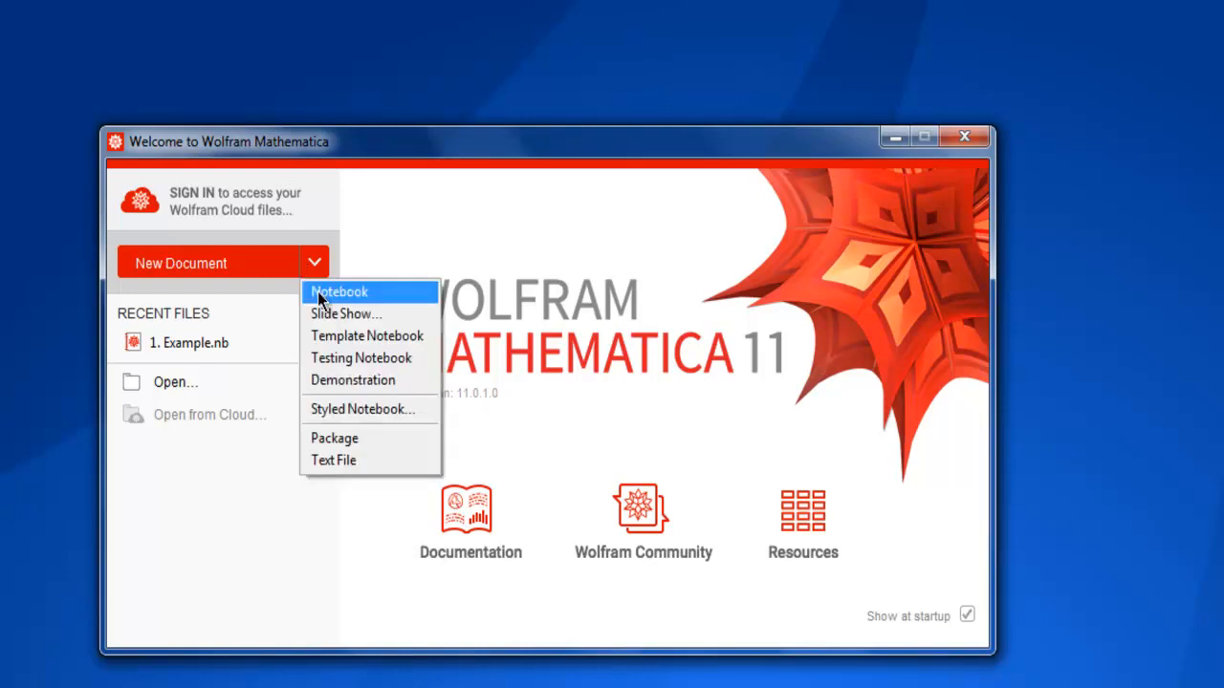
left_click(320, 295)
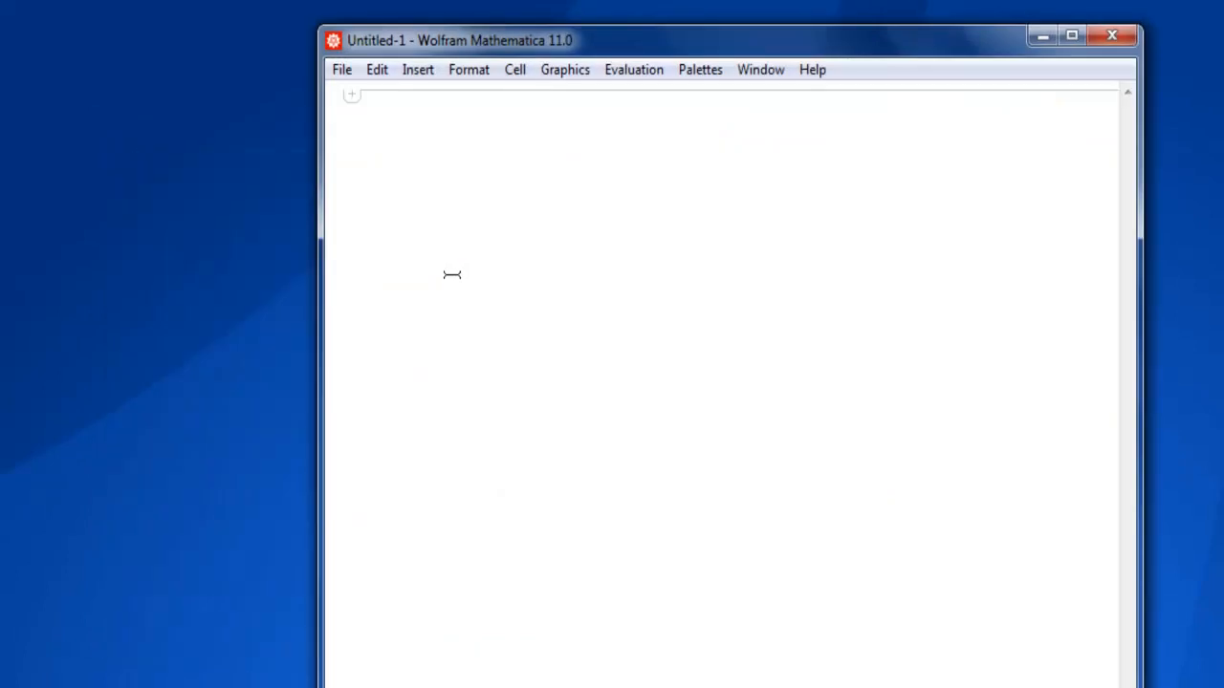
left_click_drag(668, 50, 559, 52)
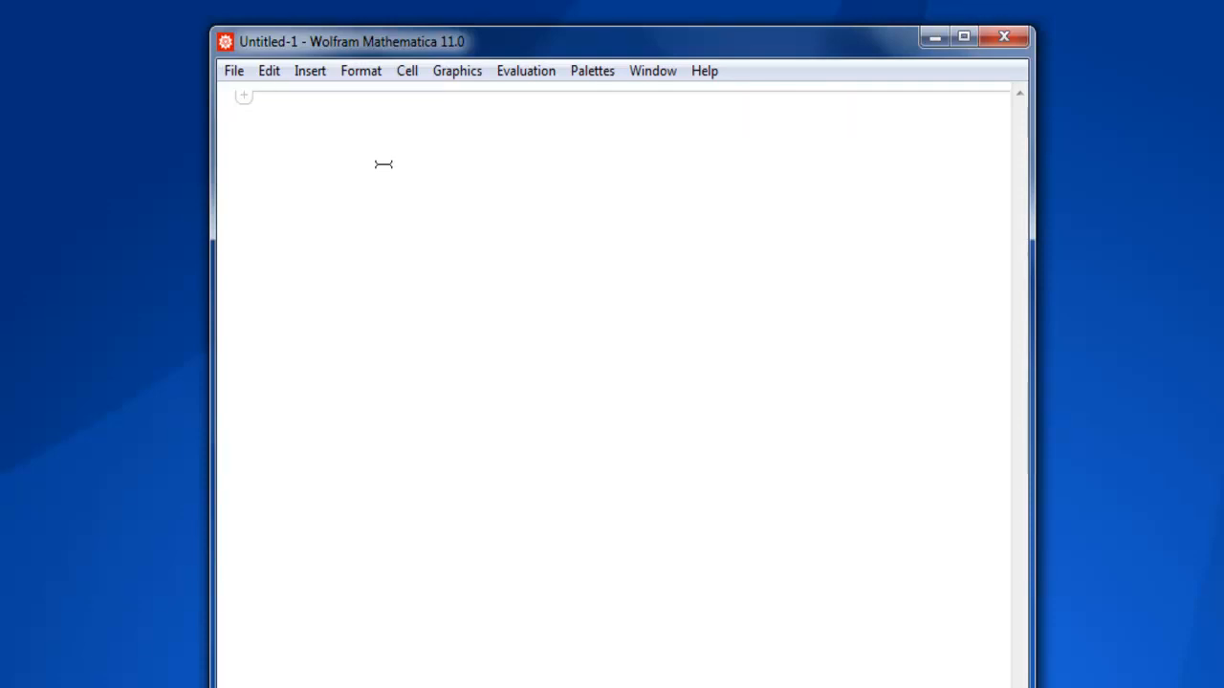
type("20 +")
type(" 5")
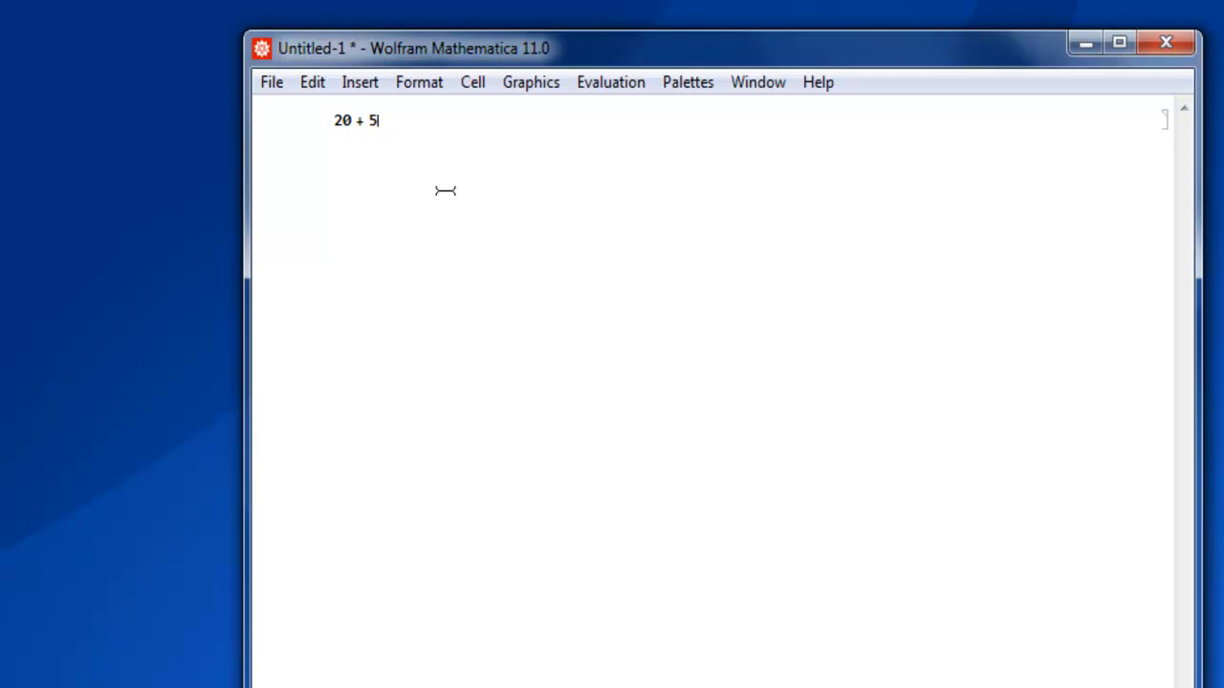
- Evaluate 20 + 5 with Shift+Enter to get 25
key("shift+Return")
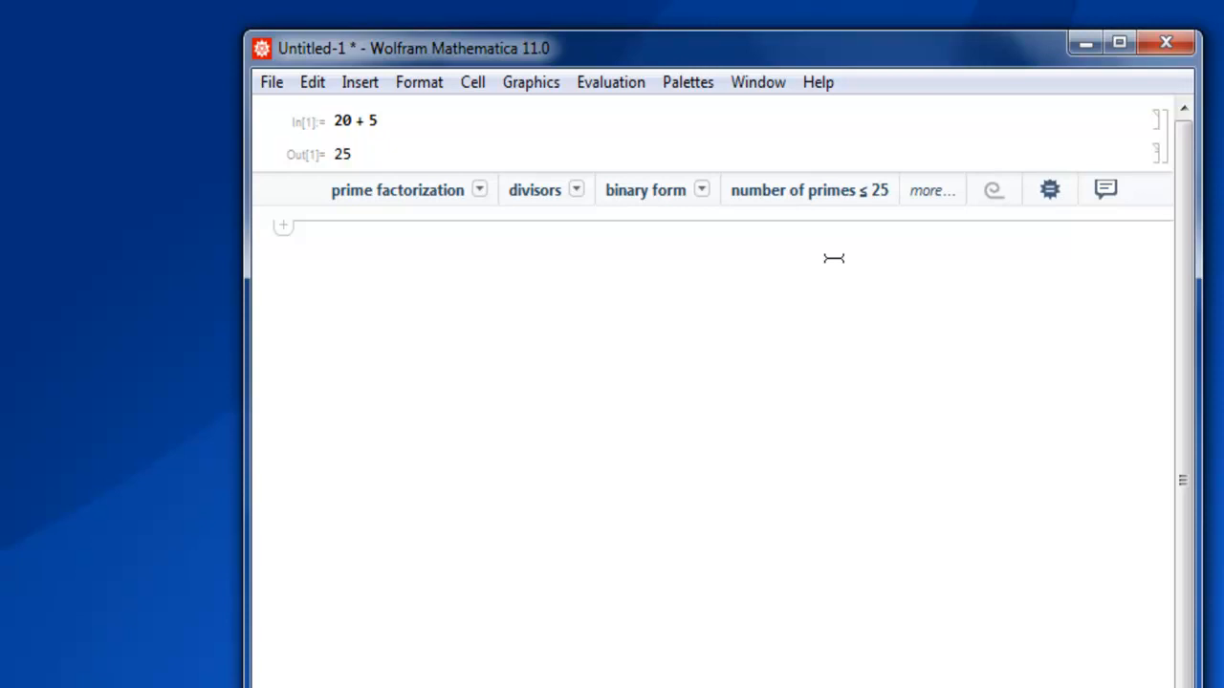
type("20 -")
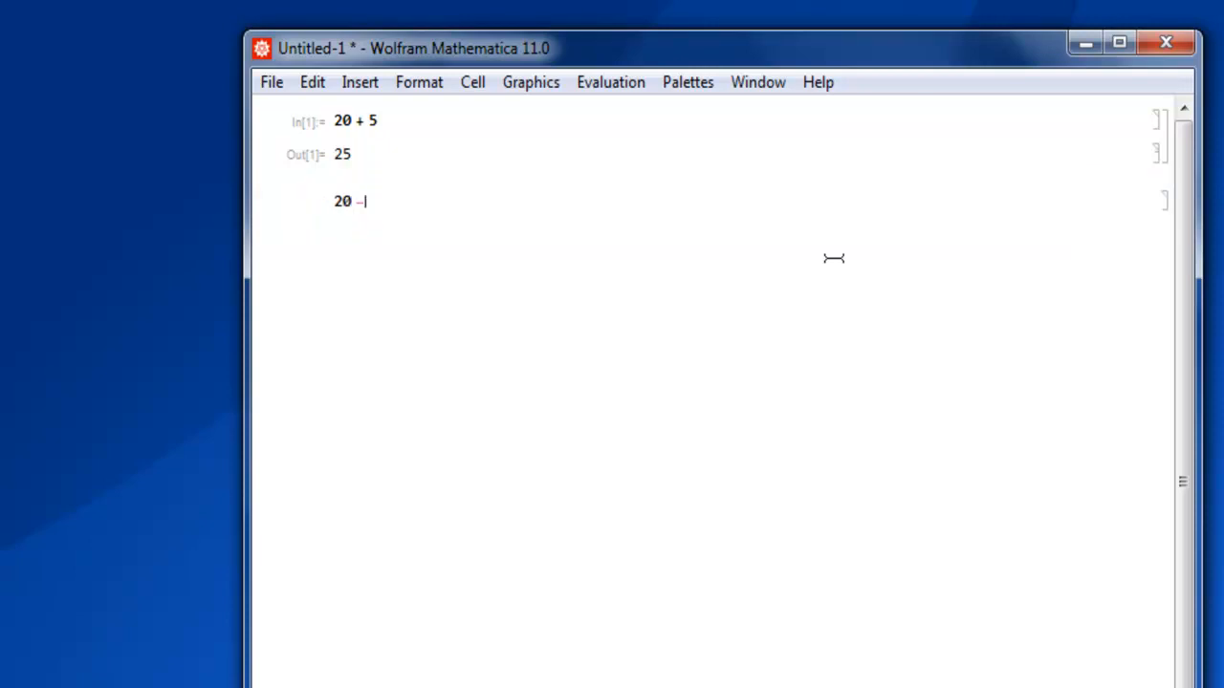
type(" 5")
- Evaluate 20 - 5 to get 15
key("shift+Return")
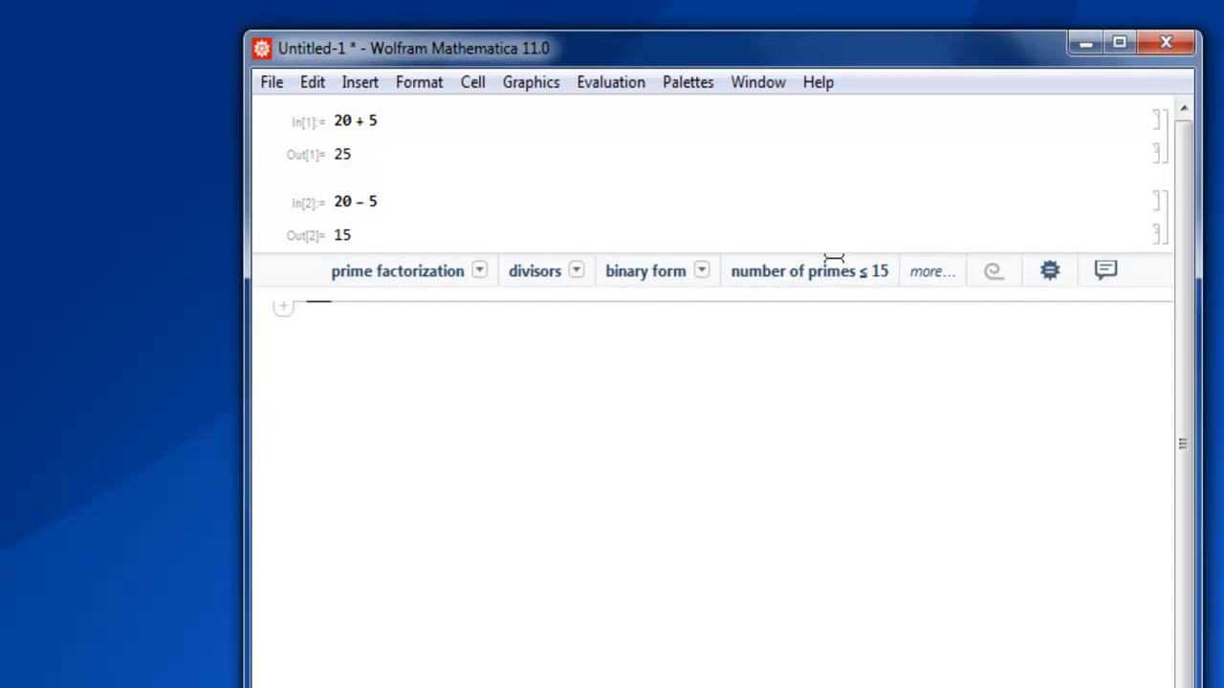
type("3 * 4")
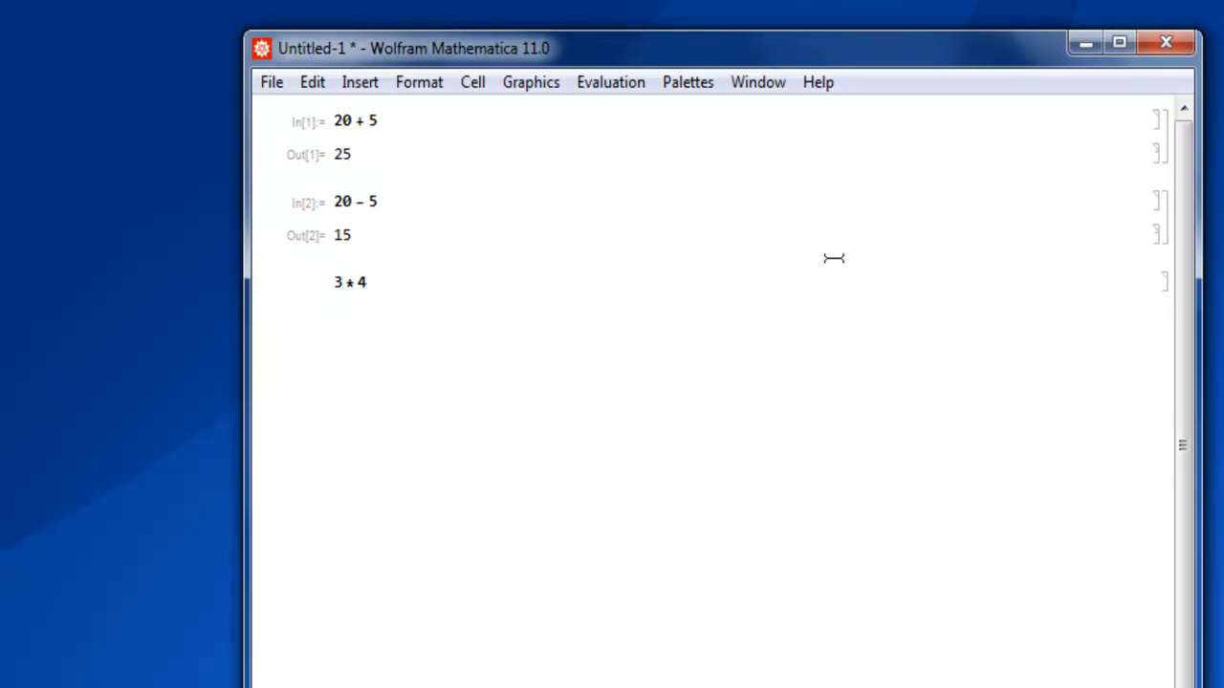
- Evaluate 3*4 to get 12
key("shift+Return")
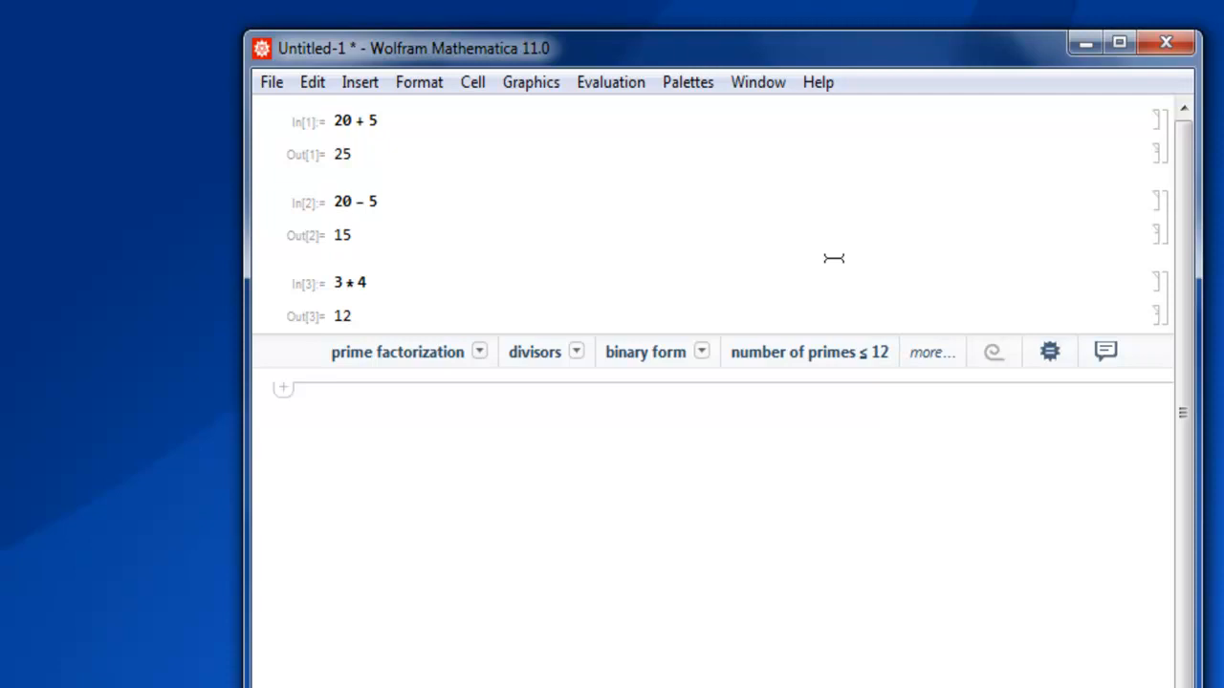
type("3 x")
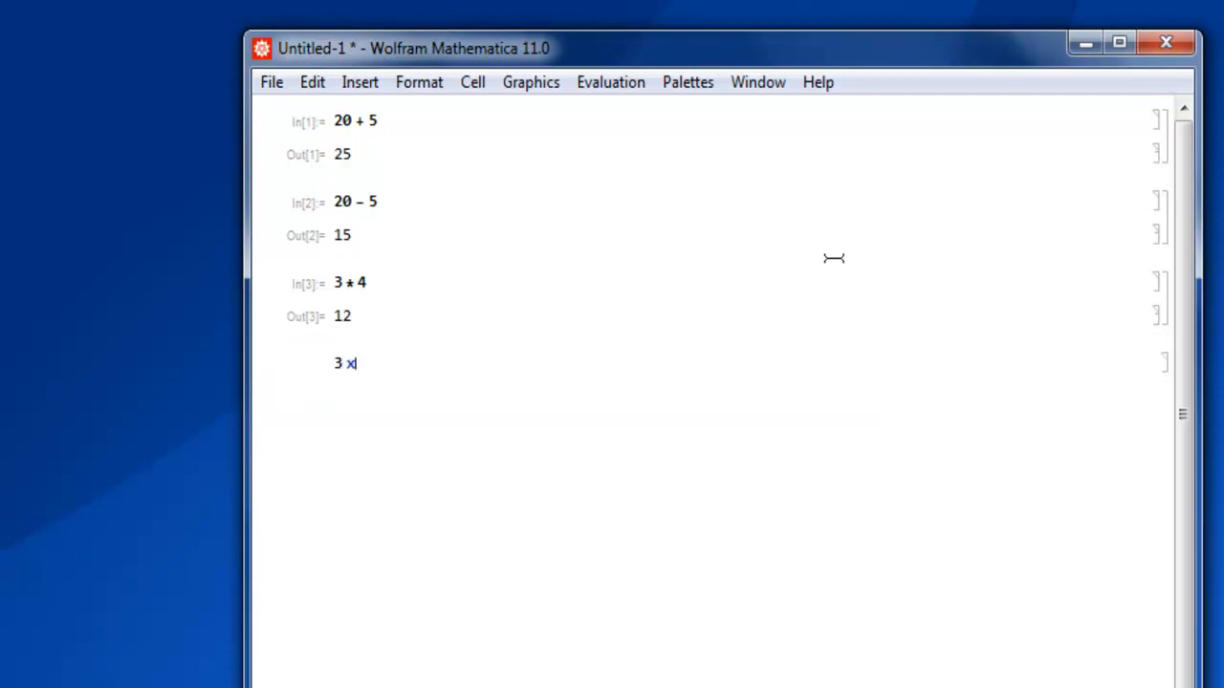
type("4")
- Evaluate 3 x4 (returns 3 x4 unchanged) and 3 x 4 (returns 12 x)
key("shift+Return")
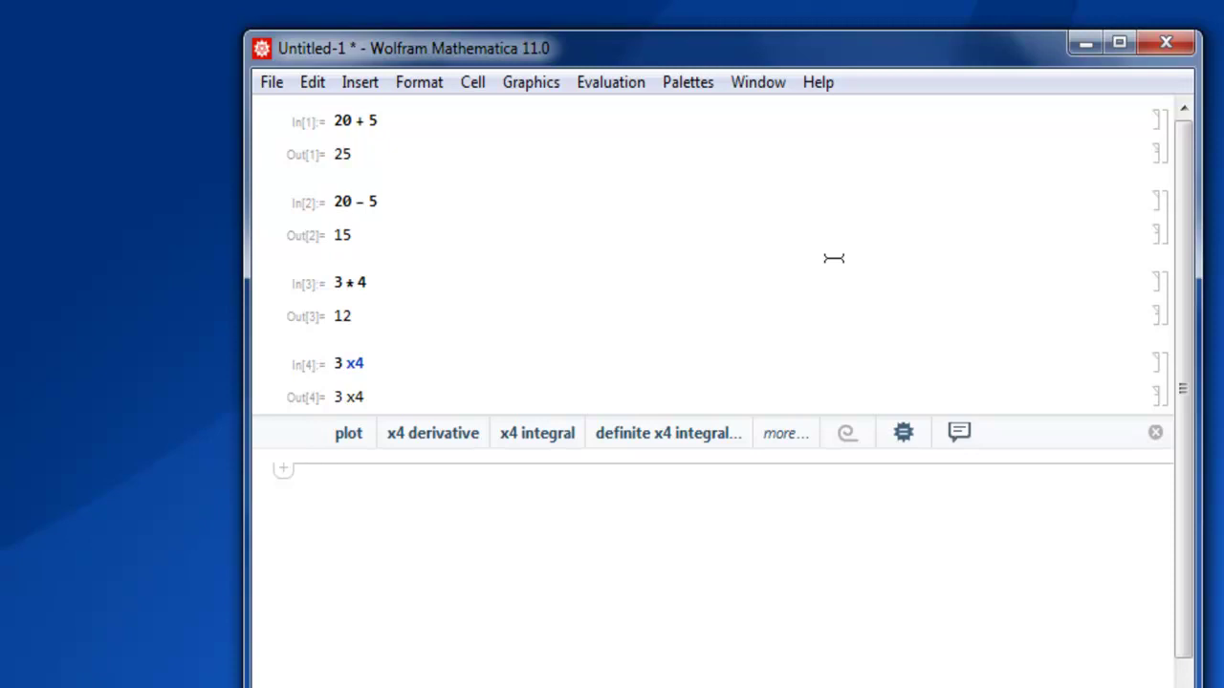
type("3")
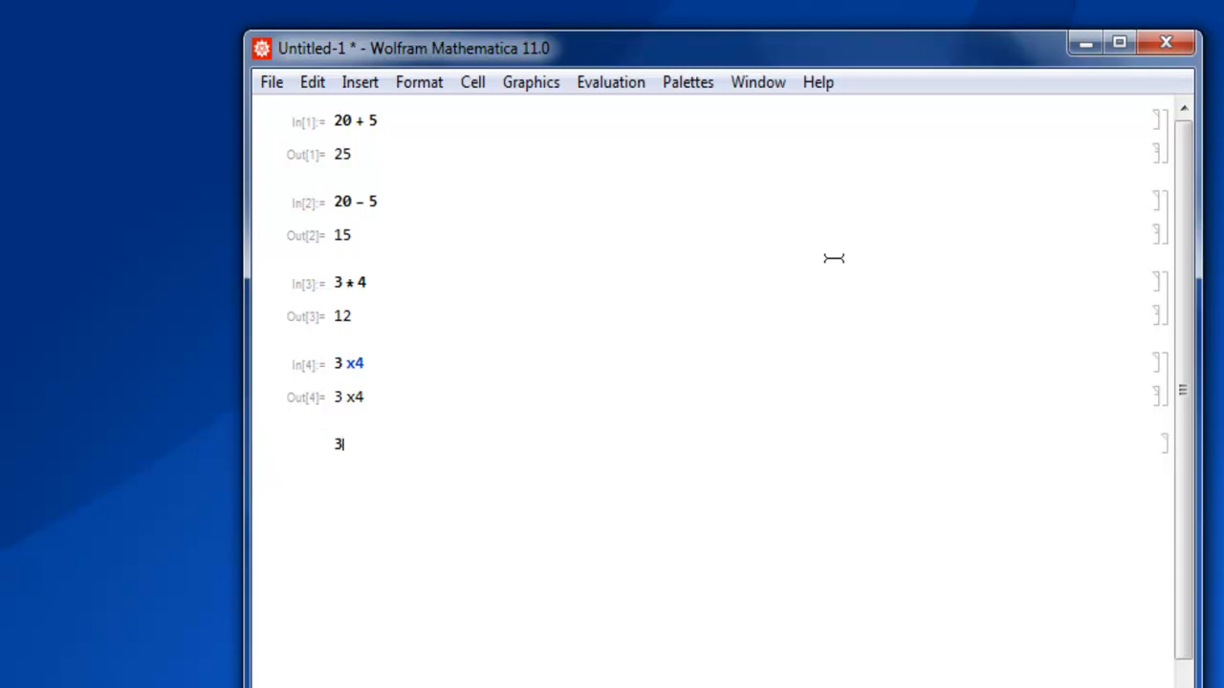
type(" x 4")
key("shift+Return")
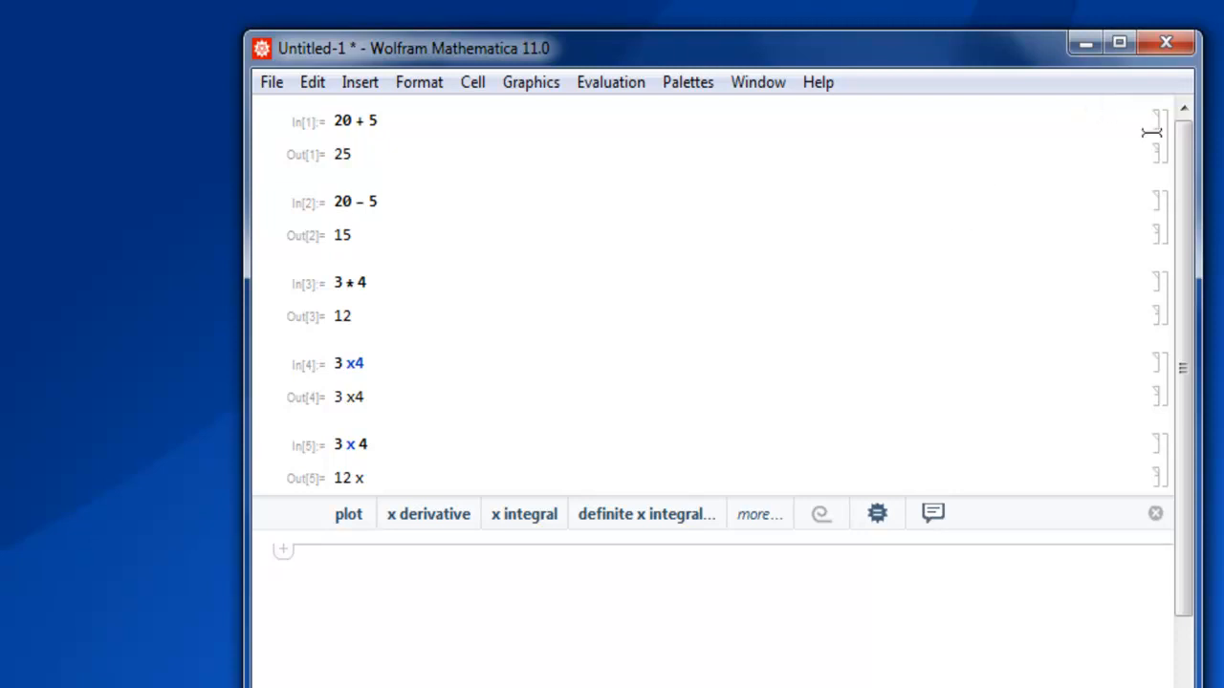
left_click_drag(1186, 179, 1157, 392)
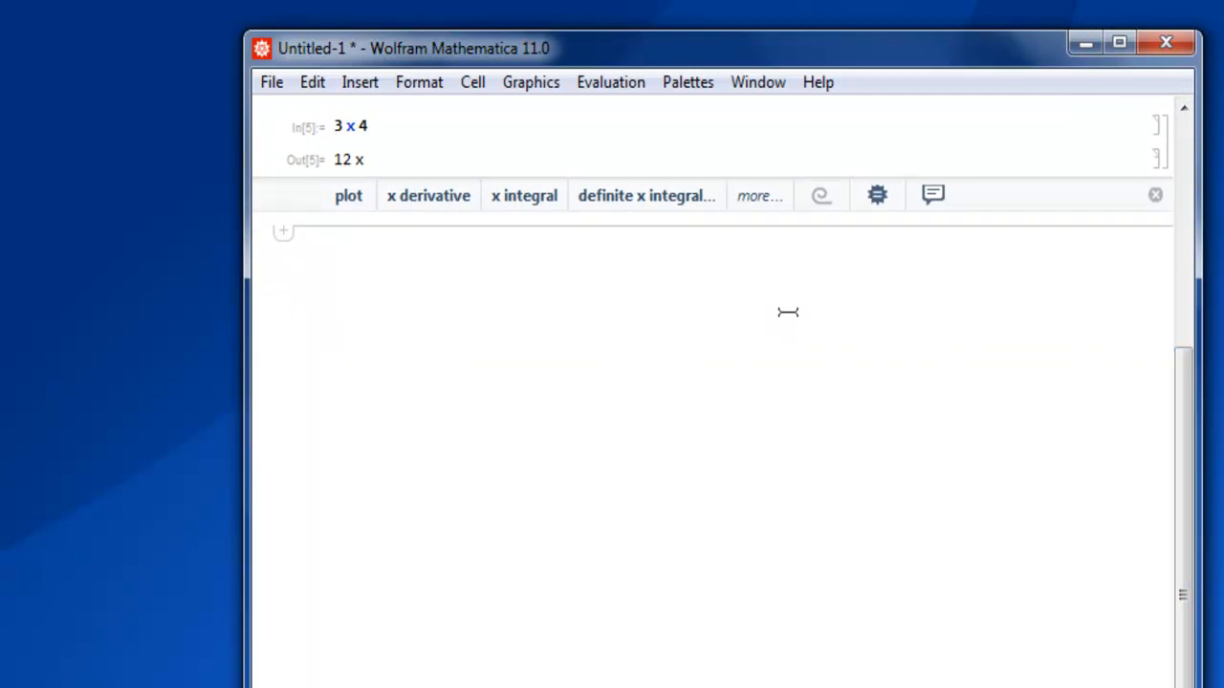
- In a new cell below the results, evaluate 2^4 to get 16
key("Down")
type("2")
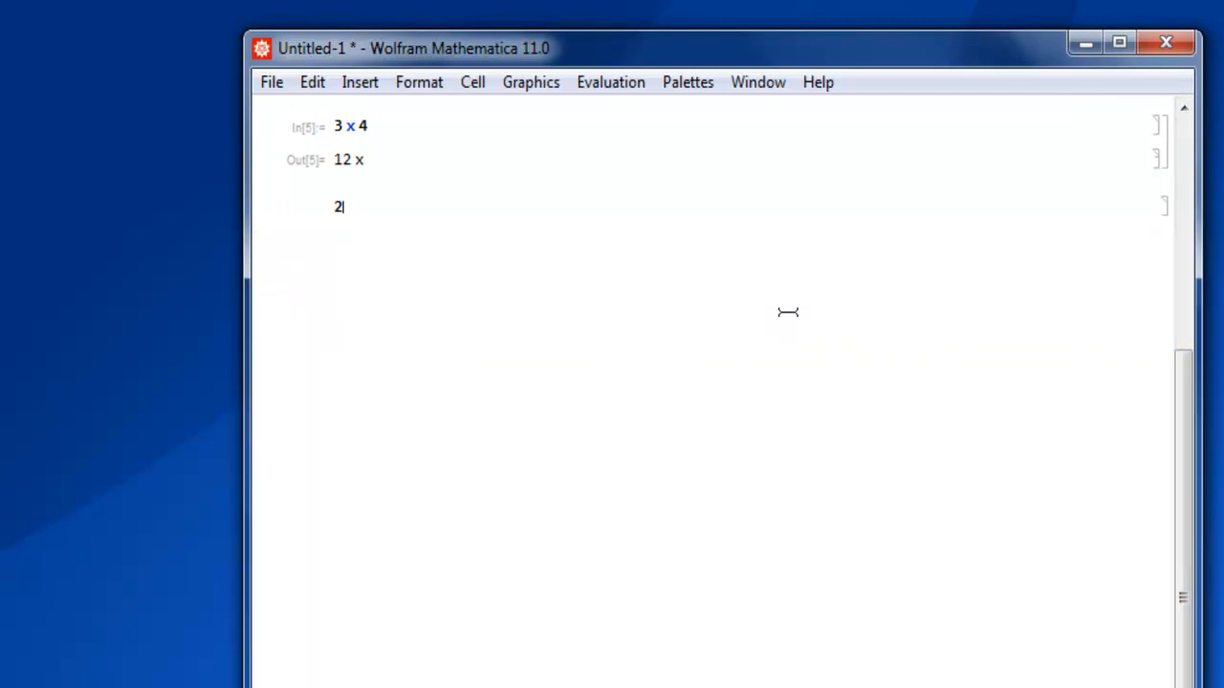
type("^4")
key("shift+Return")
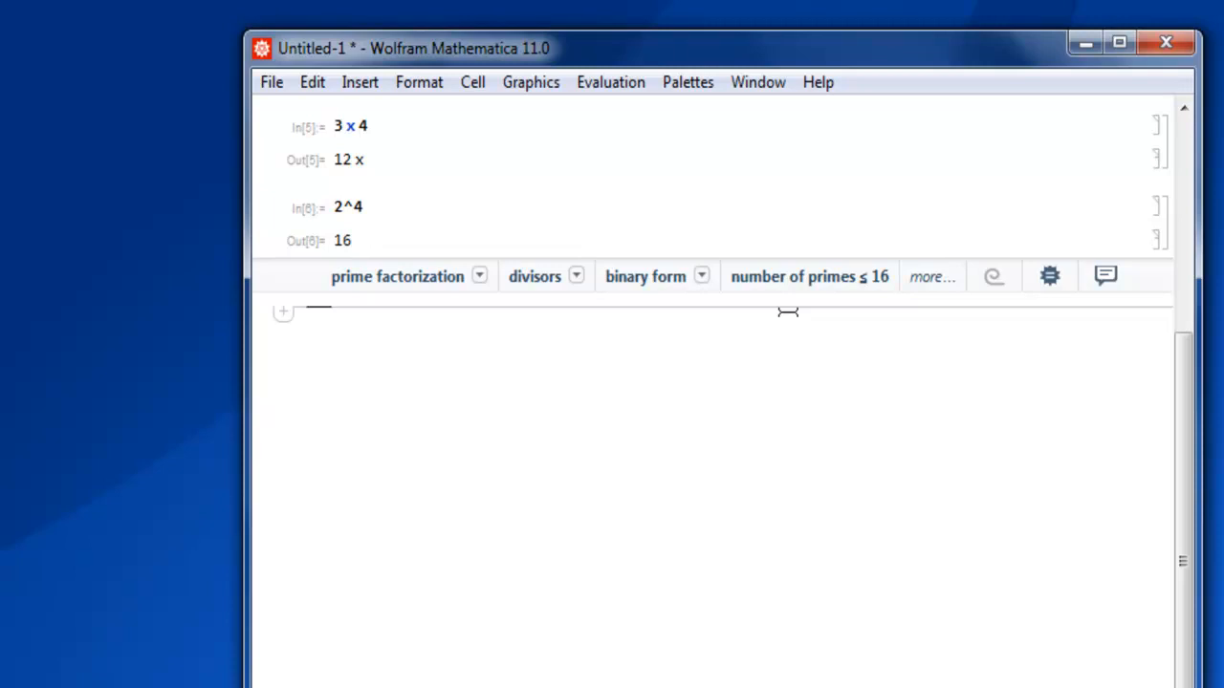
type("Mo")
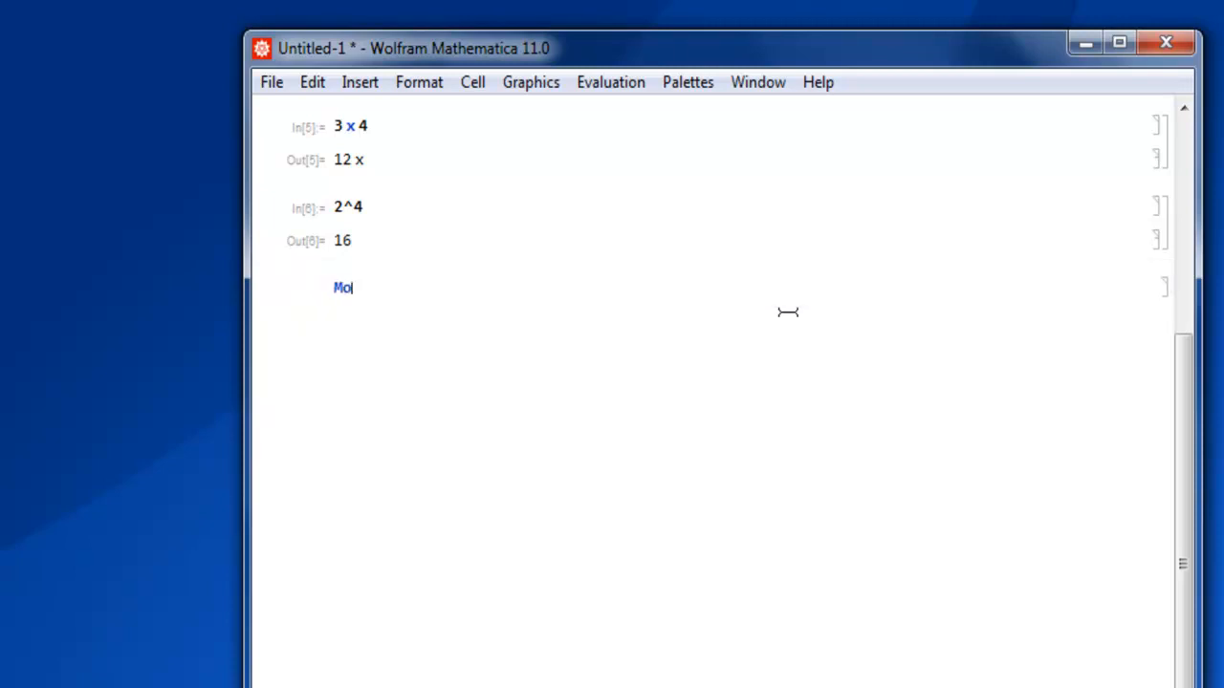
type("d")
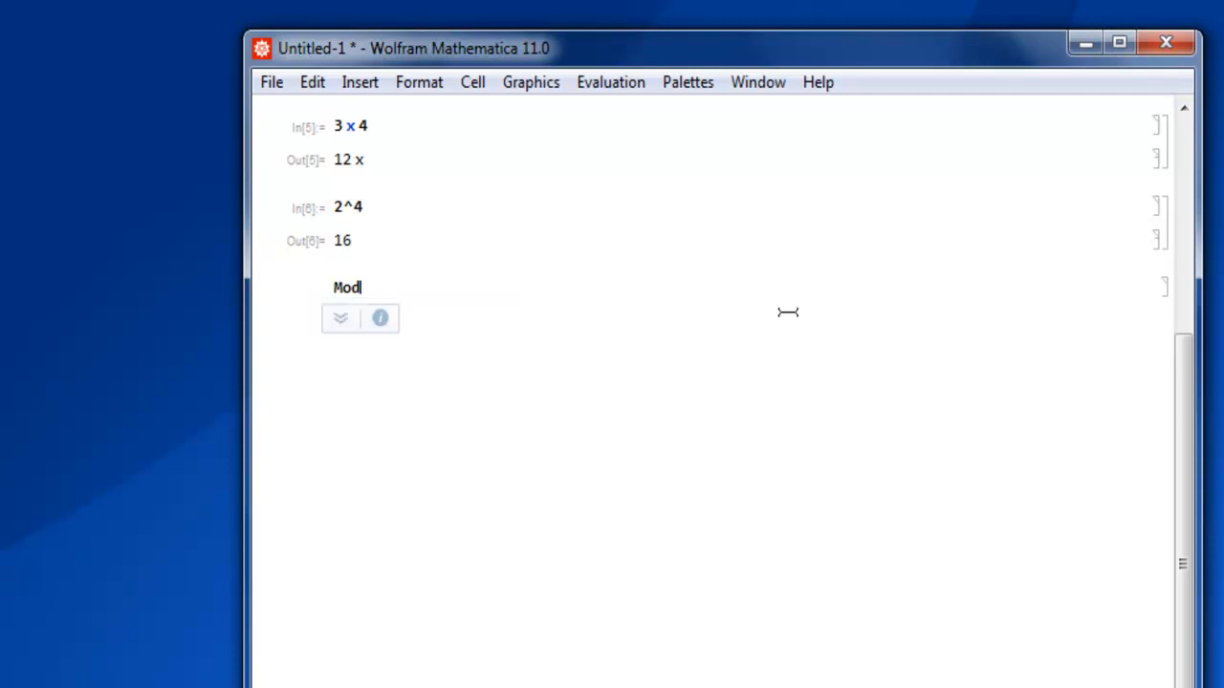
type("[")
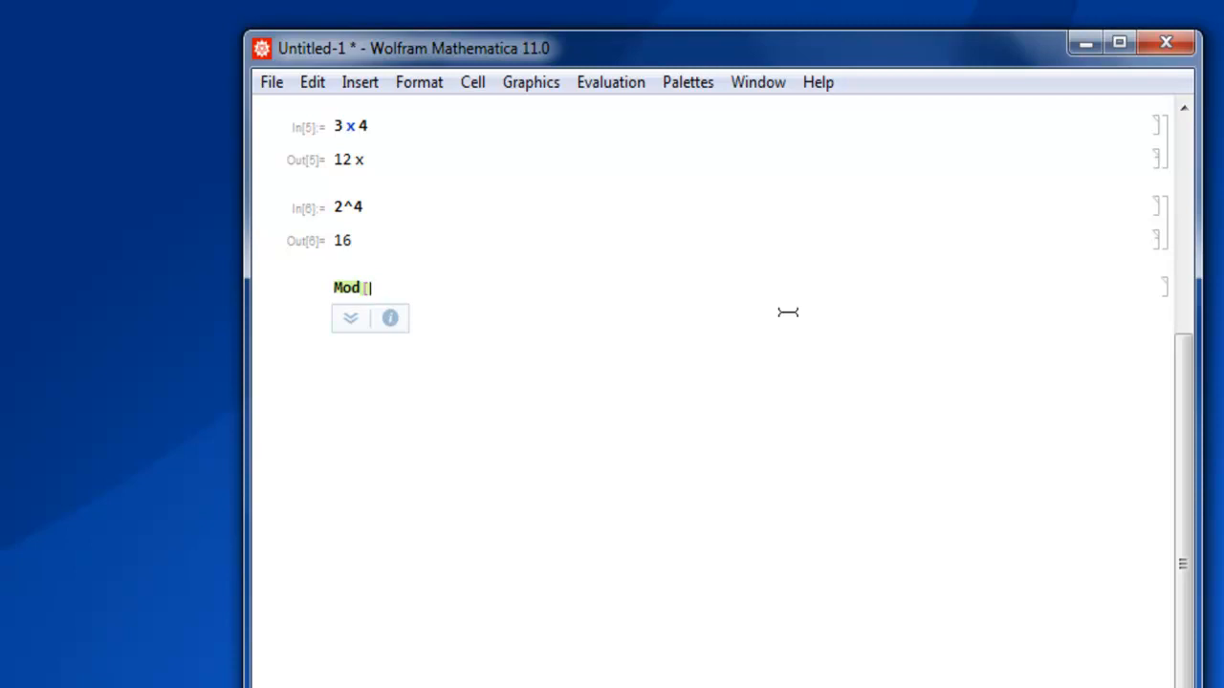
type("34,")
- Correct the mistyped first argument and evaluate Mod[24, 2] to get 0
key("BackSpace")
key("BackSpace")
key("BackSpace")
type("224")
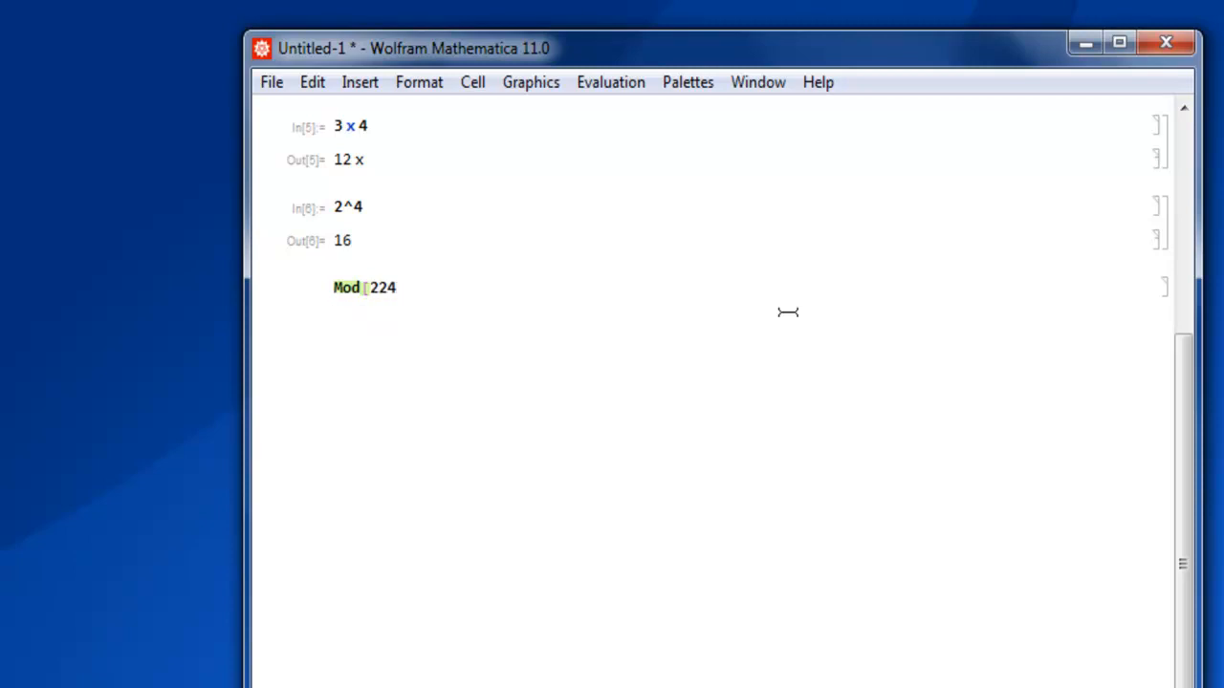
key("BackSpace")
key("BackSpace")
type("4,")
type(" 2]")
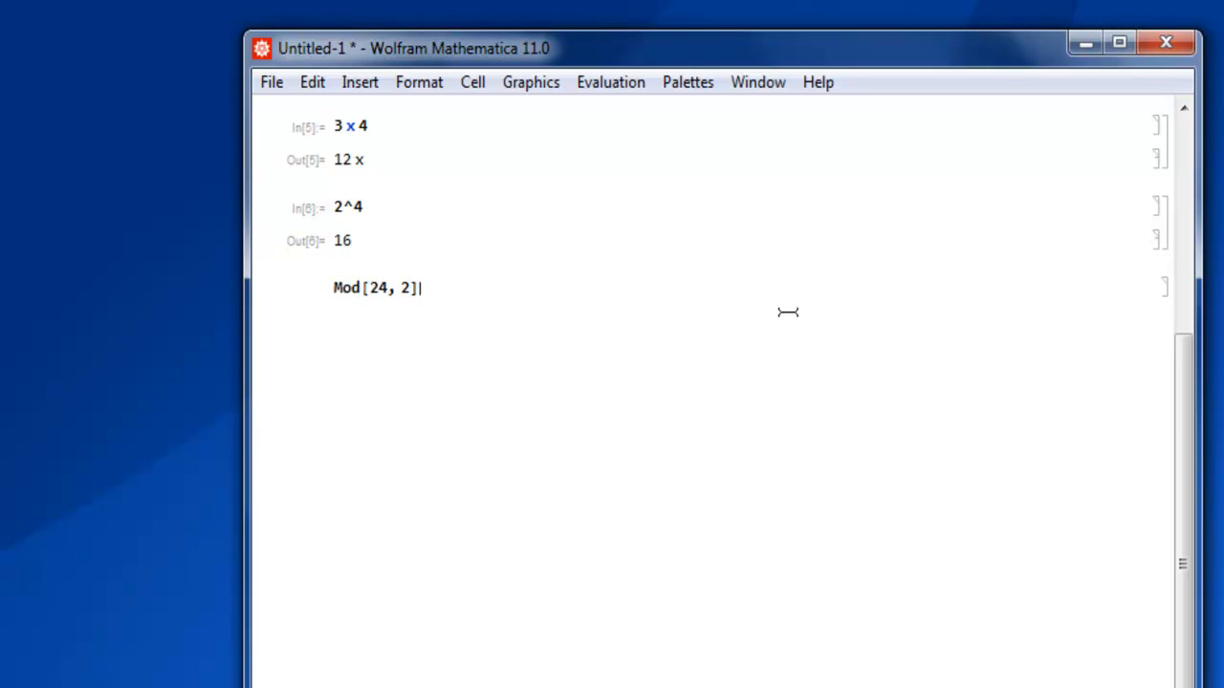
key("shift+Return")
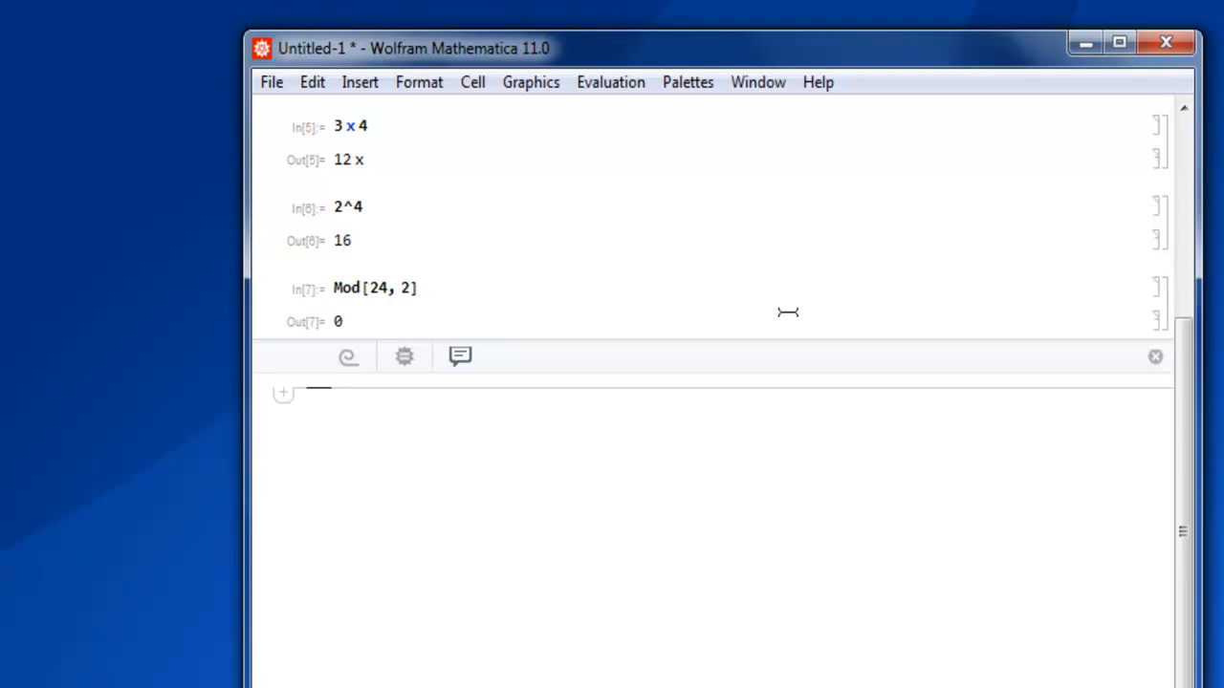
type("Mod")
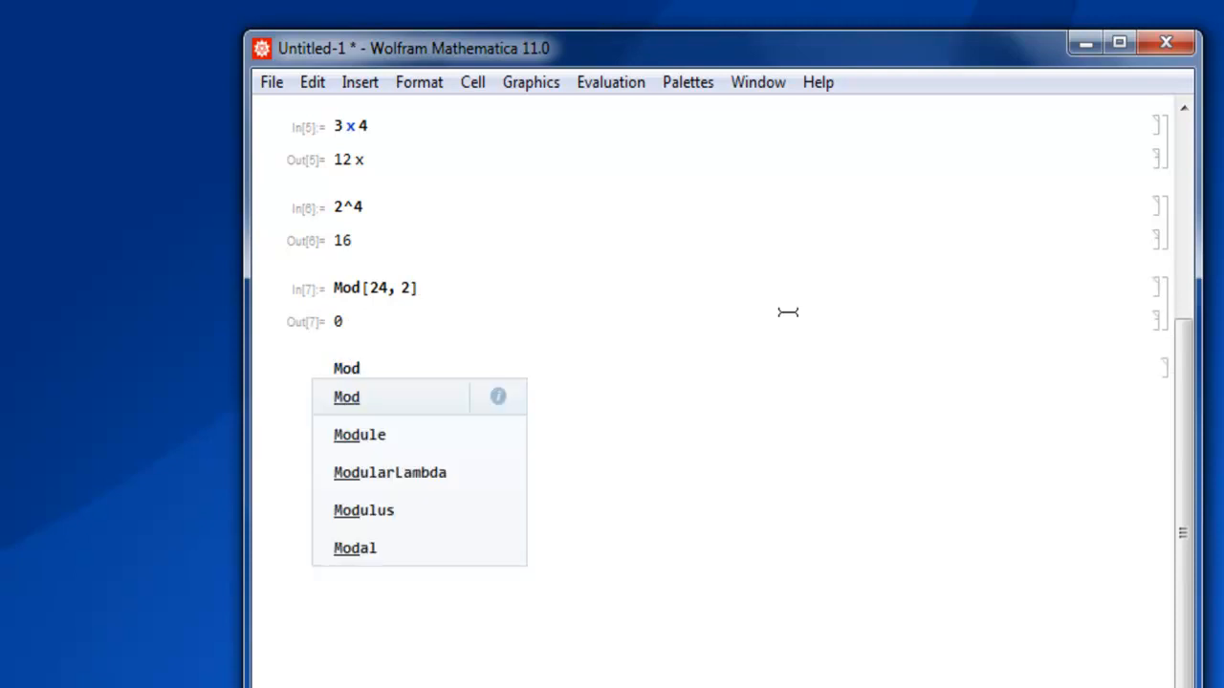
type("[32")
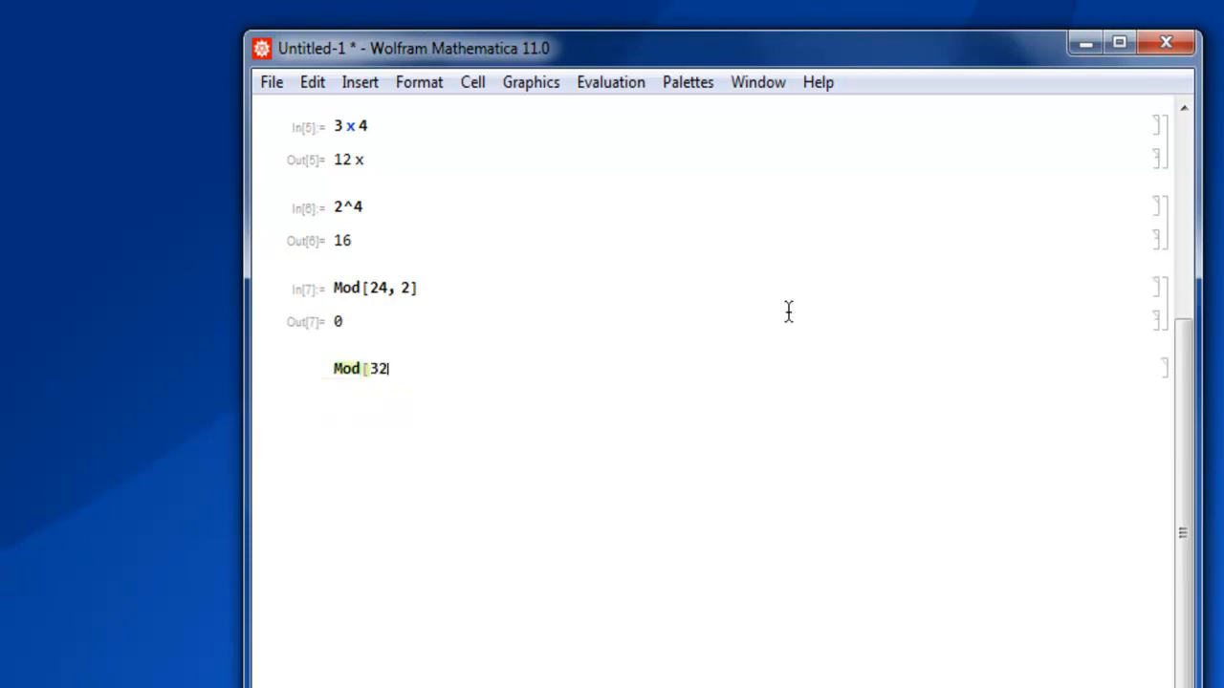
type(", 3")
type("]")
- Evaluate Mod[32, 3] to get 2
key("shift+Return")
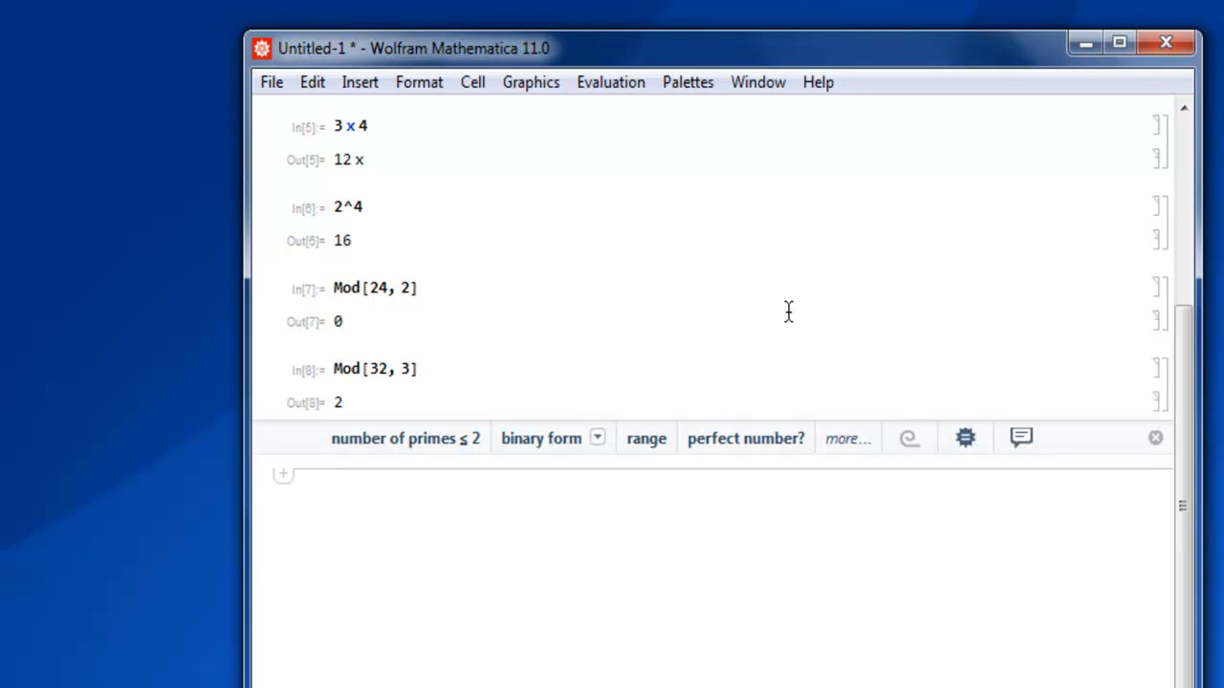
scroll(788, 311, "up", 5)
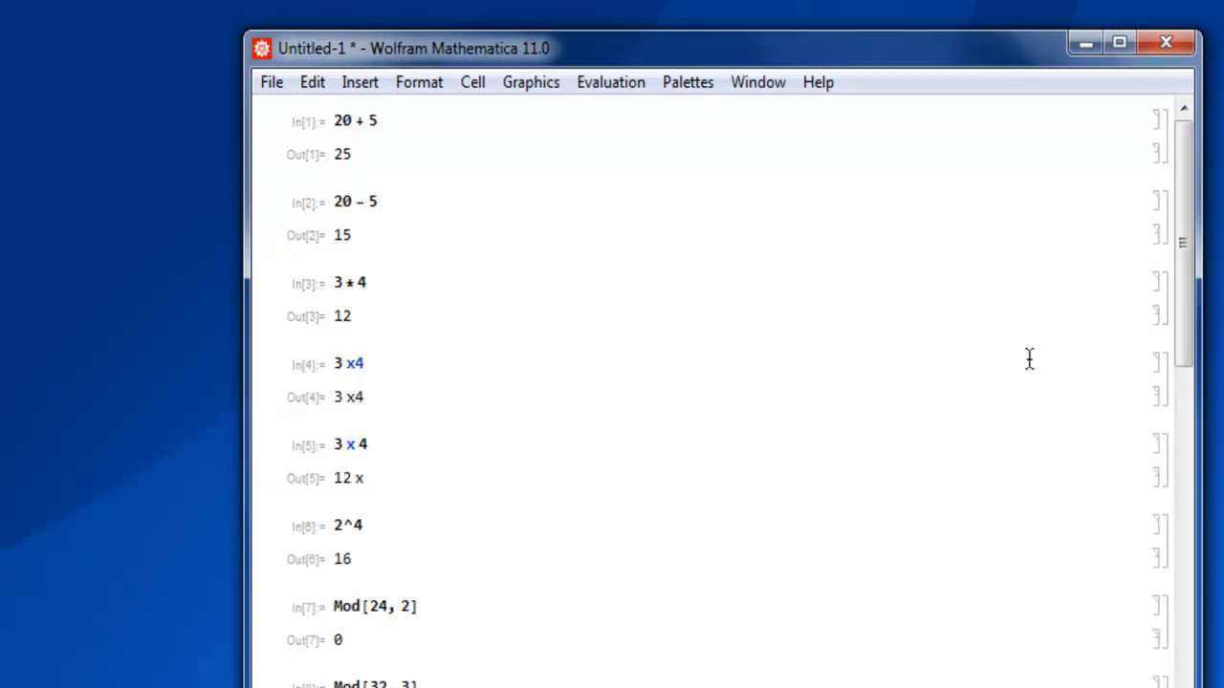